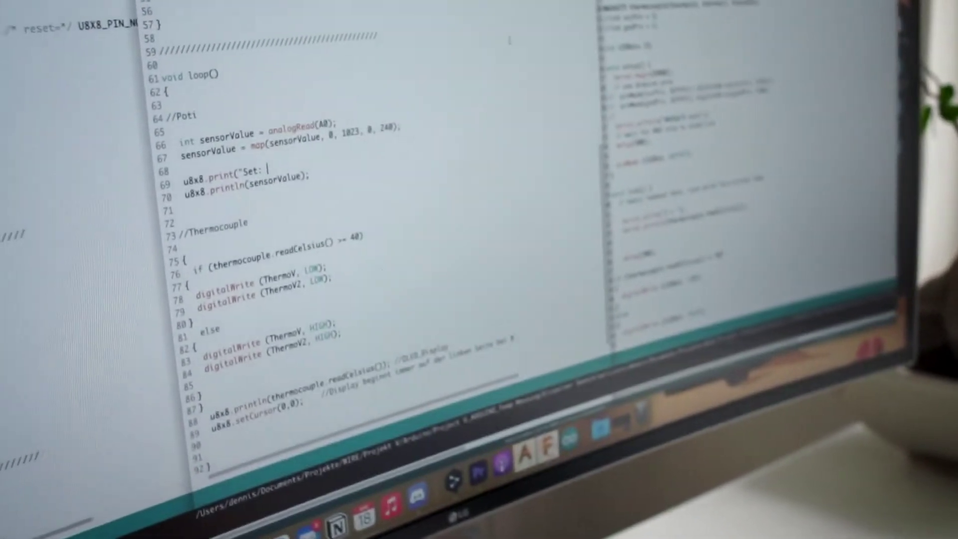
type("\");")
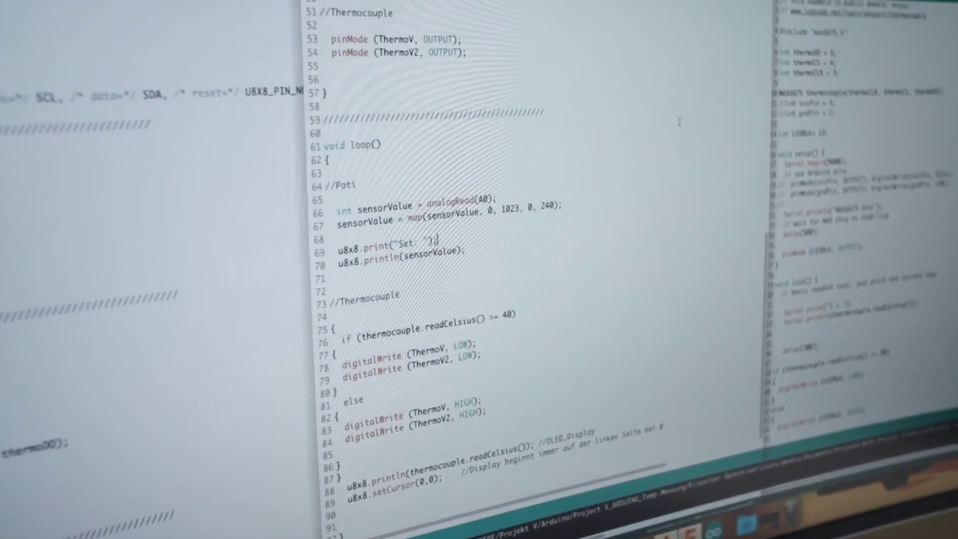